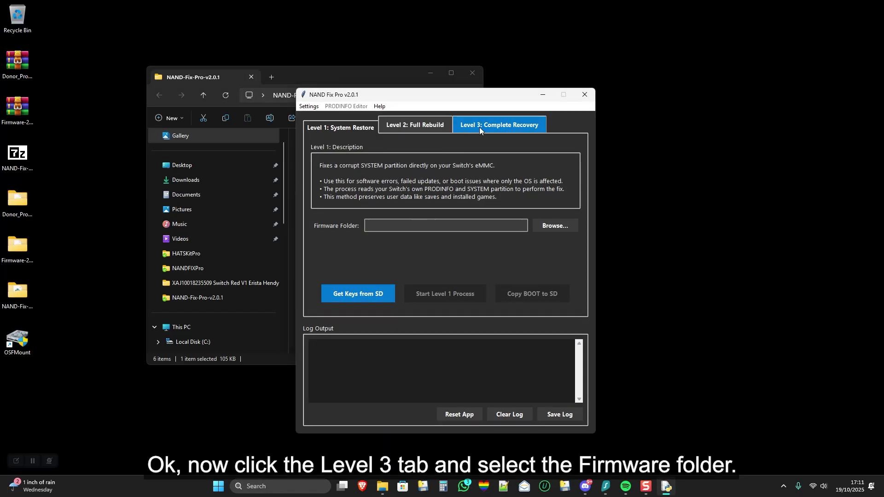
On Level 3, use the Desktop\Firmware-20.5.0 folder, then import keys and donor PRODINFO from SD for editing.
{"action": "left_click", "coordinate": [479, 127]}
{"action": "left_click", "coordinate": [546, 225]}
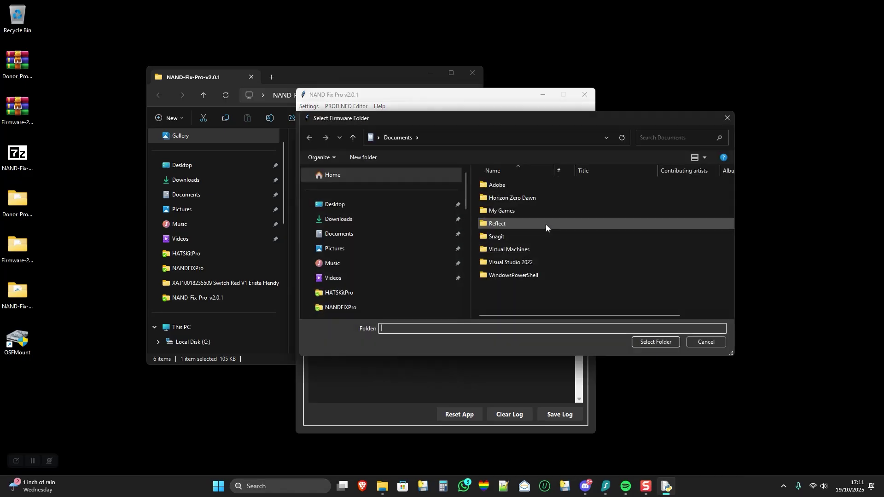
{"action": "left_click", "coordinate": [317, 205]}
{"action": "left_click", "coordinate": [550, 210]}
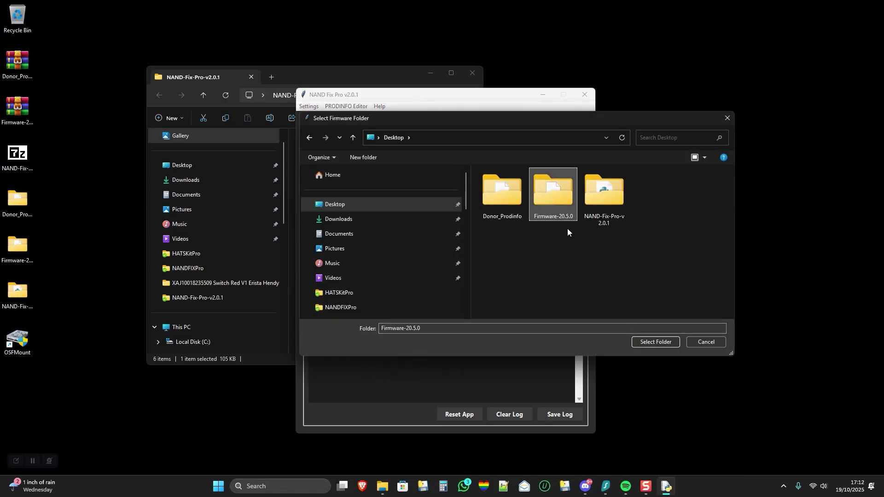
{"action": "left_click", "coordinate": [651, 341]}
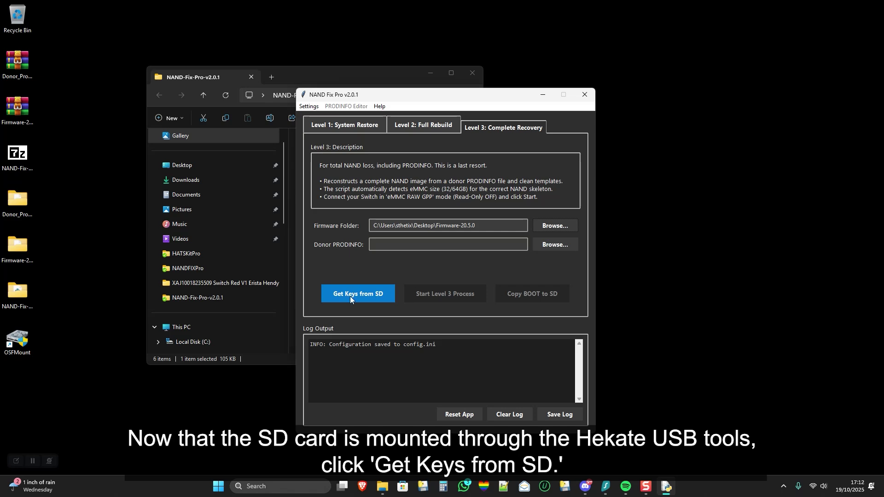
{"action": "left_click", "coordinate": [366, 296]}
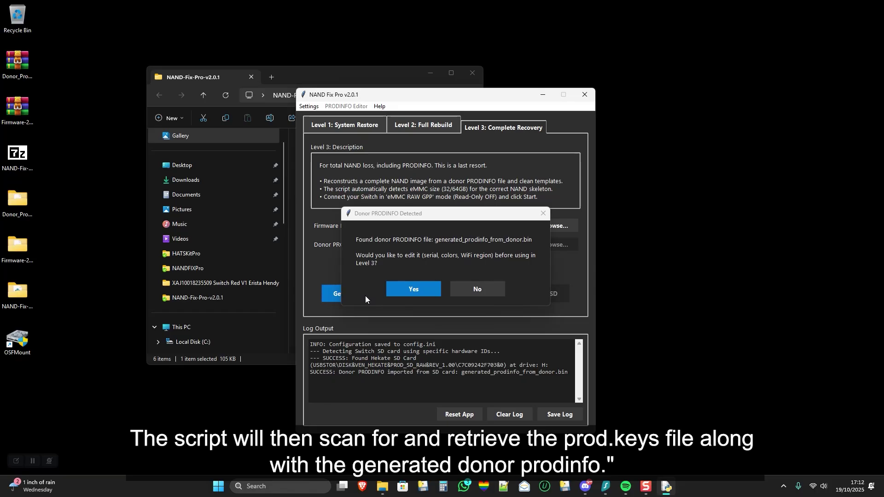
{"action": "left_click", "coordinate": [416, 291]}
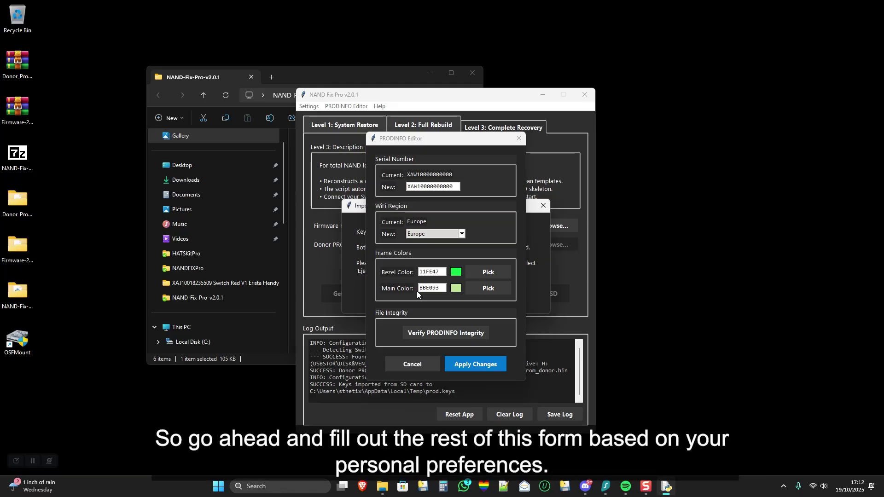
Replace the donor's new serial with the console's own serial number and set WiFi region to Asia (Malaysia).
{"action": "left_click_drag", "start_coordinate": [457, 187], "coordinate": [396, 188]}
{"action": "type", "text": "XAJ"}
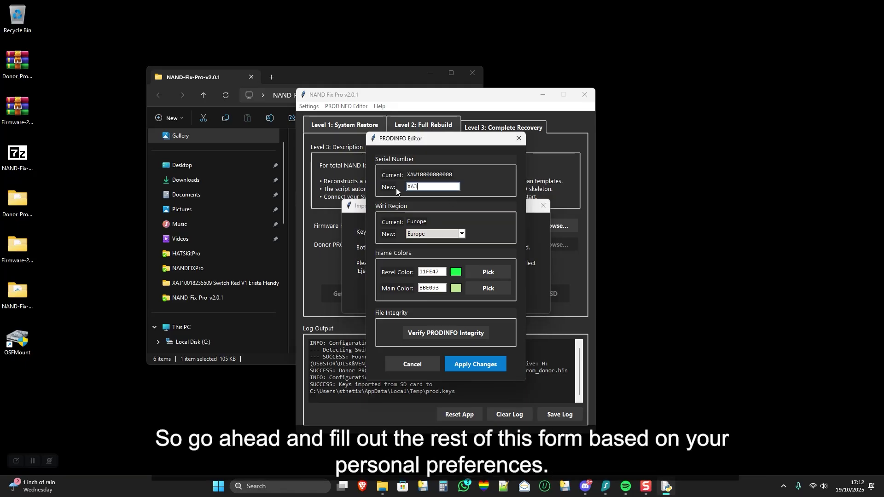
{"action": "type", "text": "1001"}
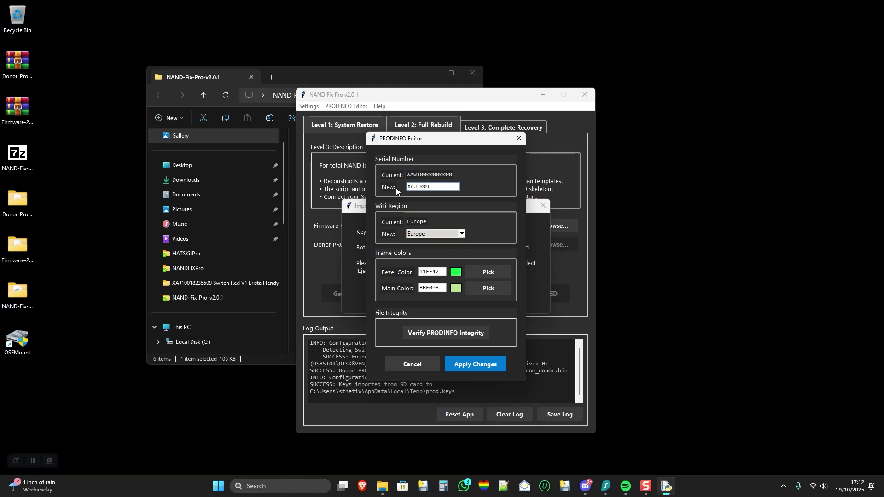
{"action": "type", "text": "8235509"}
{"action": "left_click", "coordinate": [444, 234]}
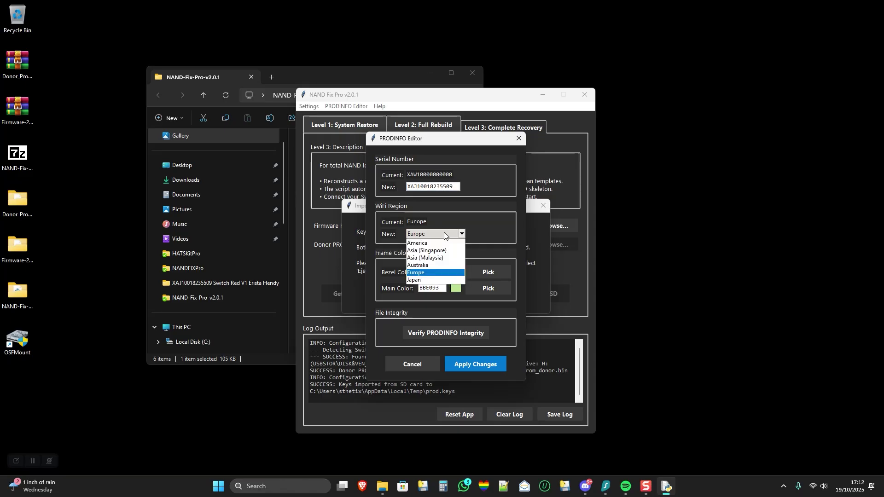
{"action": "left_click", "coordinate": [441, 257]}
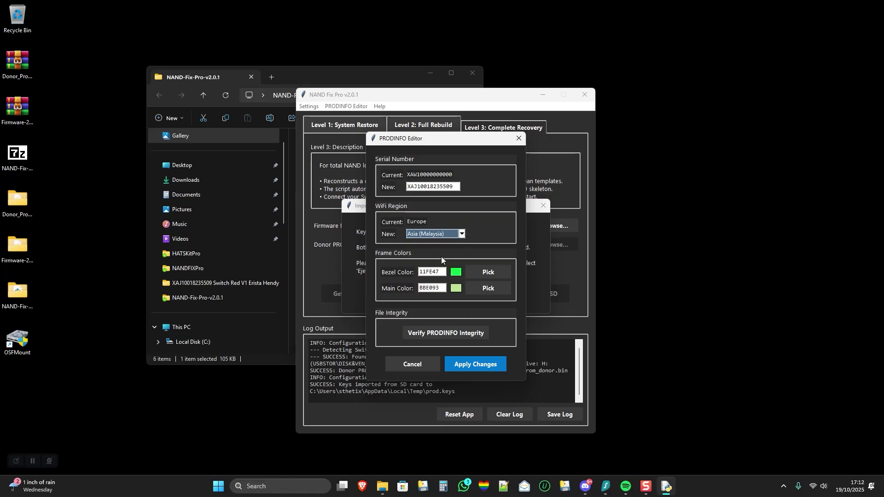
{"action": "left_click", "coordinate": [480, 270]}
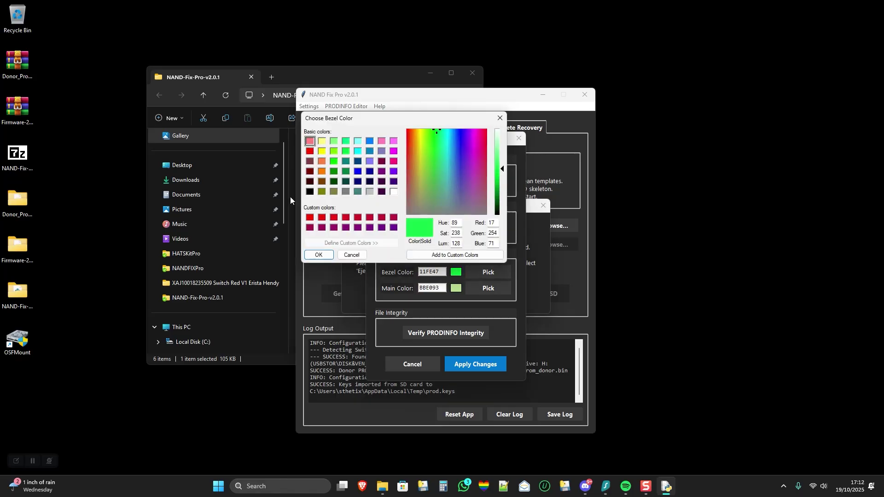
Set both the bezel colour and the main colour to black.
{"action": "left_click", "coordinate": [310, 192]}
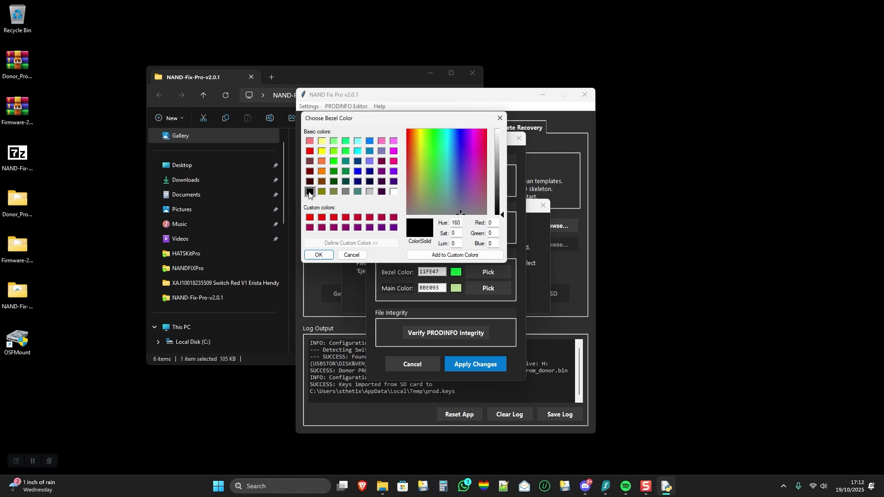
{"action": "left_click", "coordinate": [318, 255]}
{"action": "left_click", "coordinate": [482, 288]}
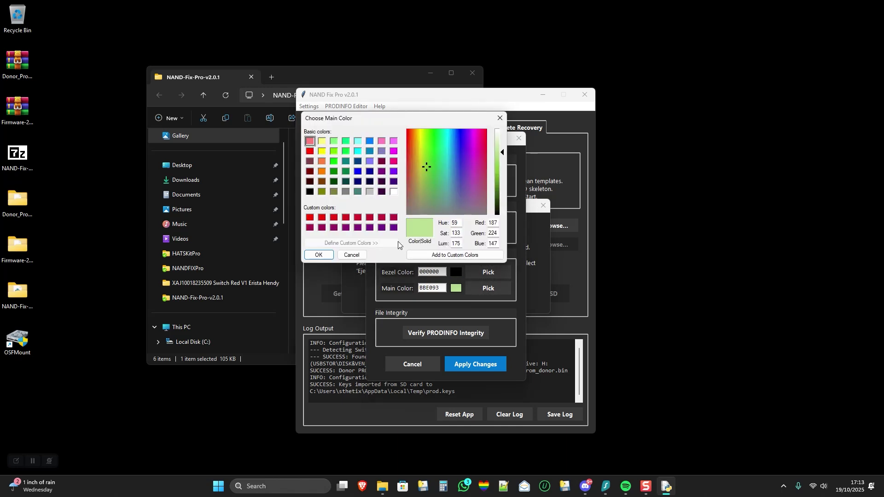
{"action": "left_click", "coordinate": [310, 192]}
{"action": "left_click", "coordinate": [318, 254]}
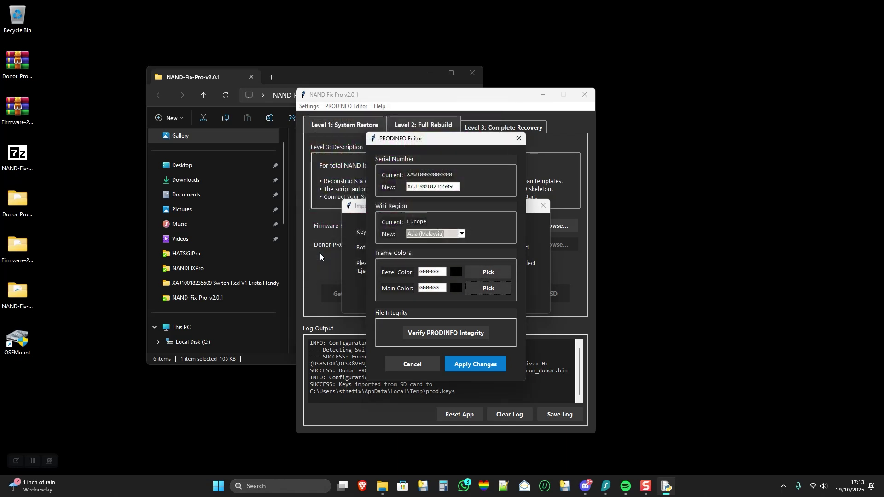
Verify the edited PRODINFO's integrity, apply the changes, and acknowledge the success and import notices.
{"action": "left_click", "coordinate": [452, 335]}
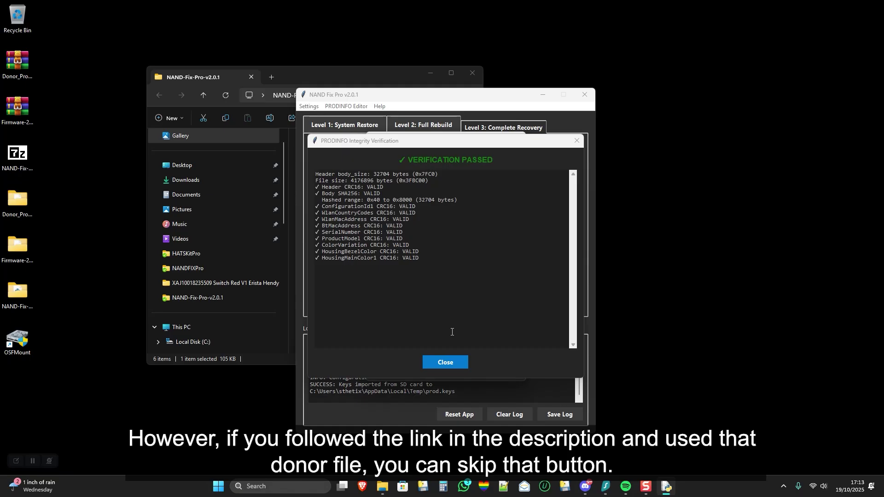
{"action": "left_click", "coordinate": [447, 363]}
{"action": "left_click", "coordinate": [469, 365]}
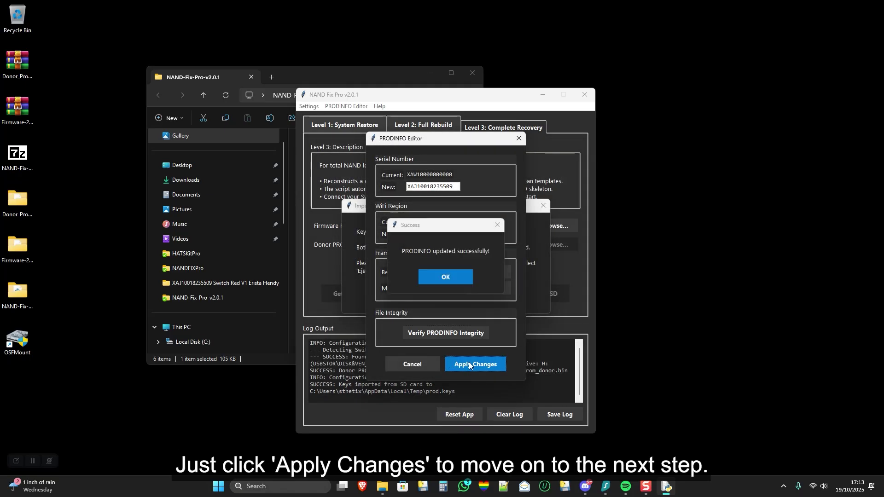
{"action": "left_click", "coordinate": [441, 277]}
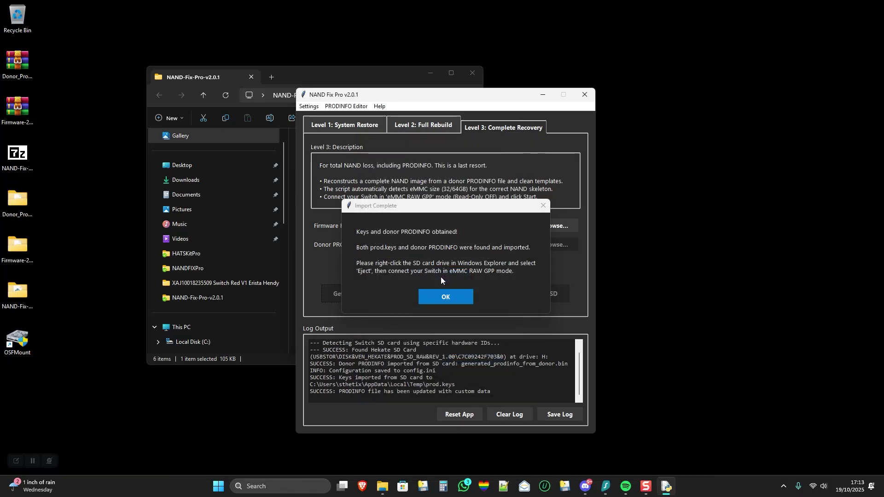
{"action": "left_click", "coordinate": [445, 297]}
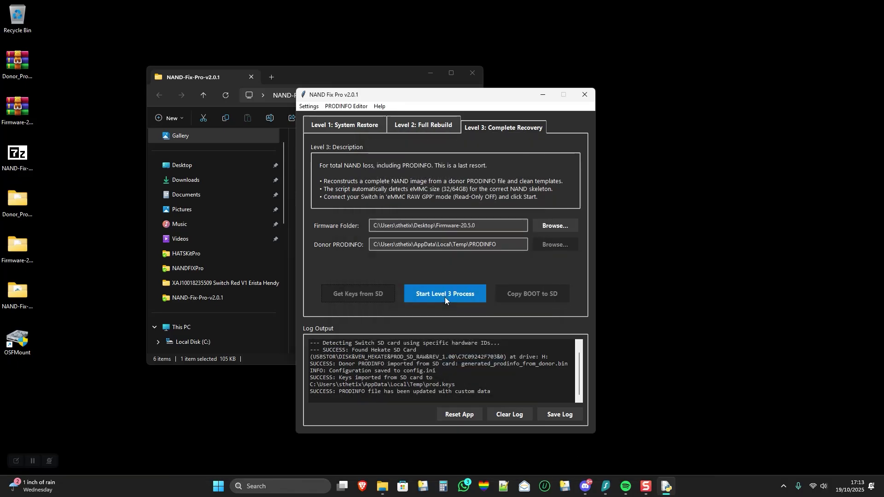
Safely eject the SWITCH SD (H:) drive and close the File Explorer window.
{"action": "left_click_drag", "start_coordinate": [284, 197], "coordinate": [282, 264]}
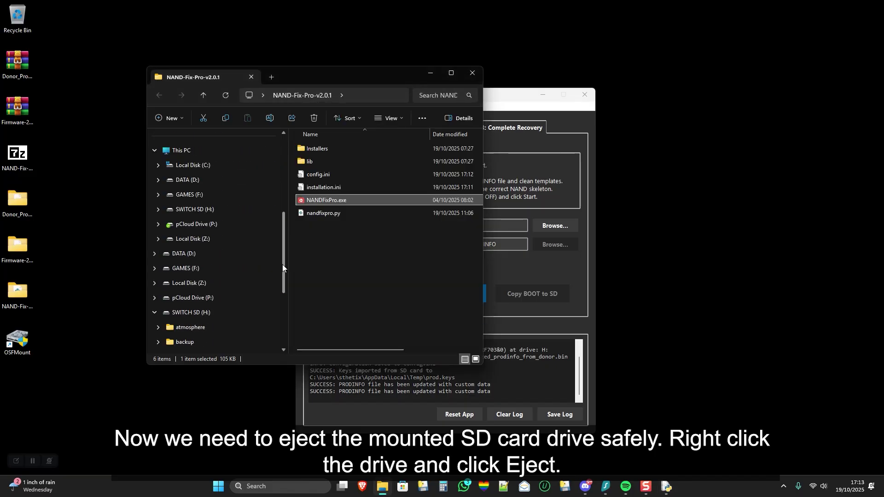
{"action": "right_click", "coordinate": [197, 315]}
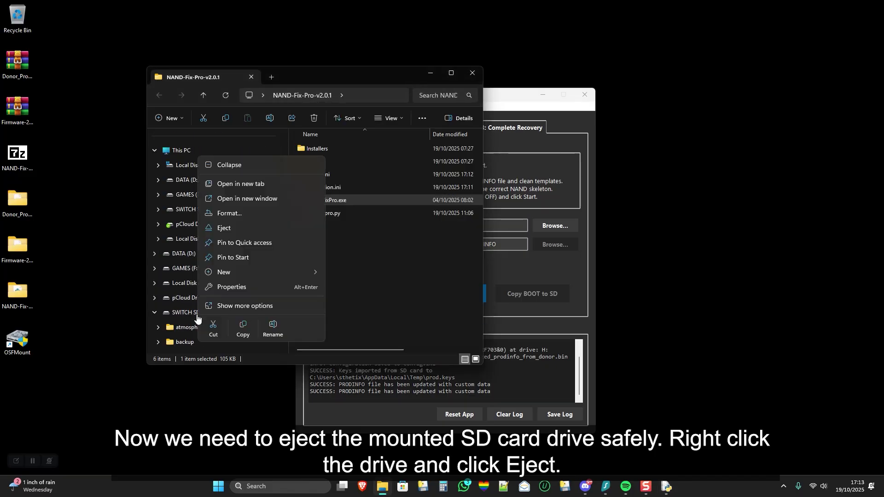
{"action": "left_click", "coordinate": [229, 226]}
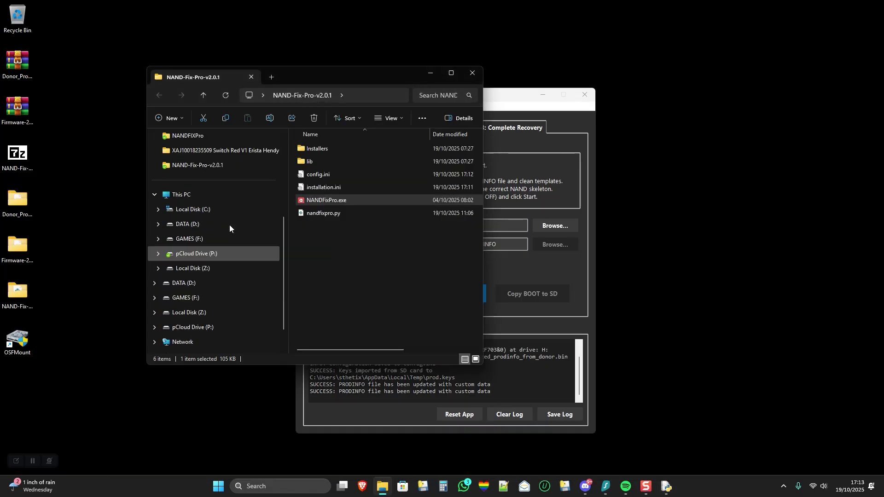
{"action": "left_click", "coordinate": [473, 76]}
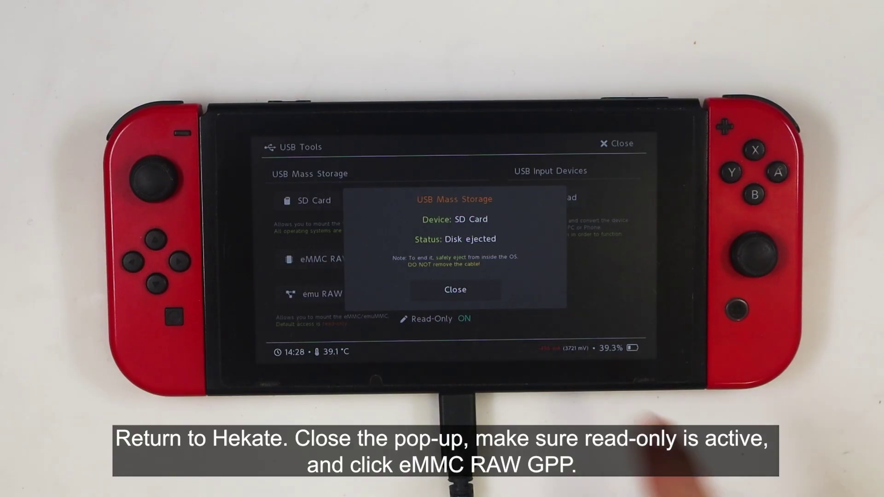
Dismiss the SD ejected notice, turn Read-Only off, and share eMMC RAW GPP over USB.
{"action": "left_click", "coordinate": [479, 289]}
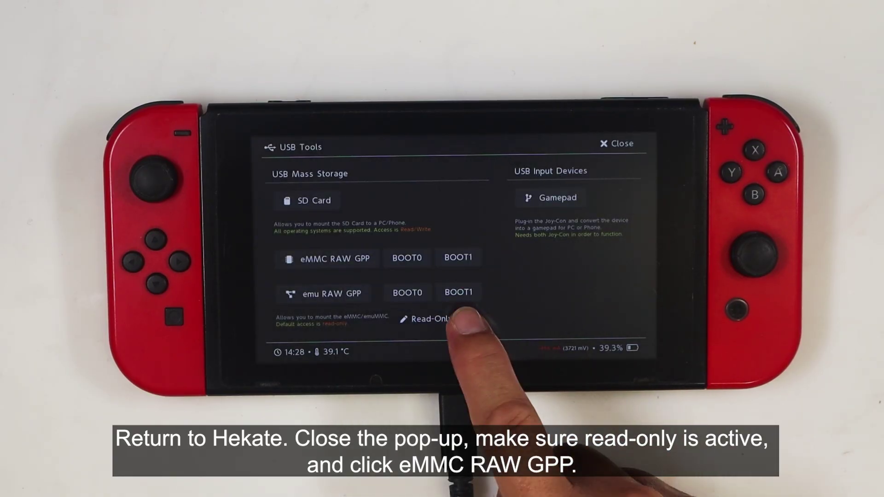
{"action": "left_click", "coordinate": [462, 318]}
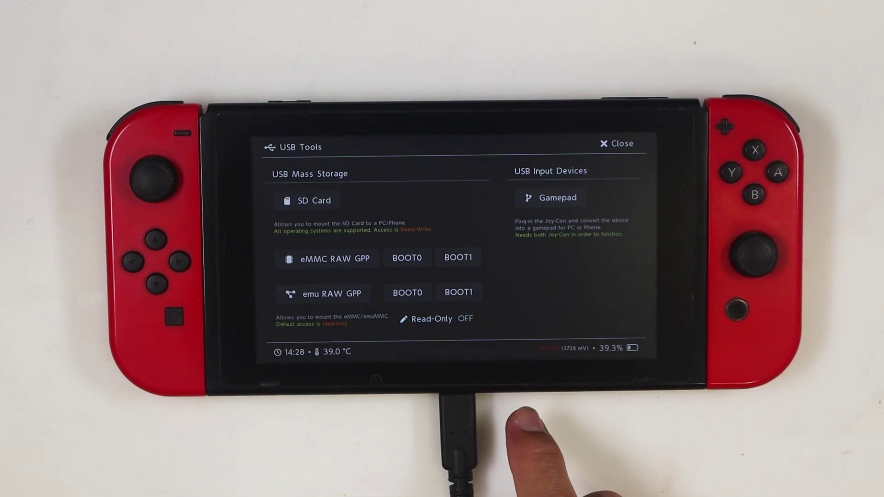
{"action": "left_click", "coordinate": [350, 259]}
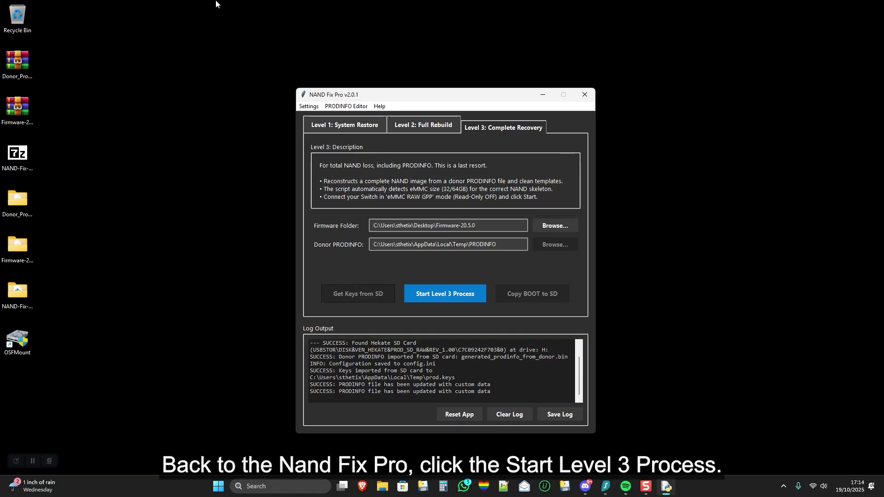
Start the Level 3 process and confirm erasing and rebuilding the target eMMC.
{"action": "left_click", "coordinate": [441, 294]}
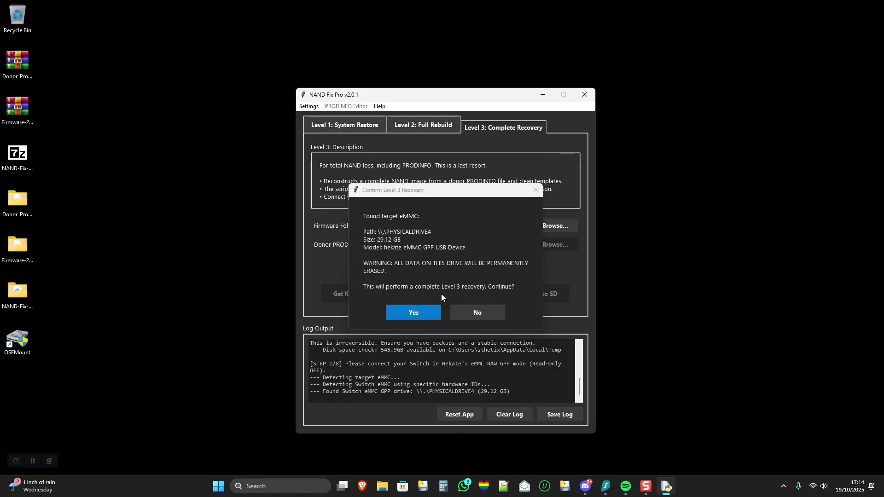
{"action": "left_click", "coordinate": [427, 312]}
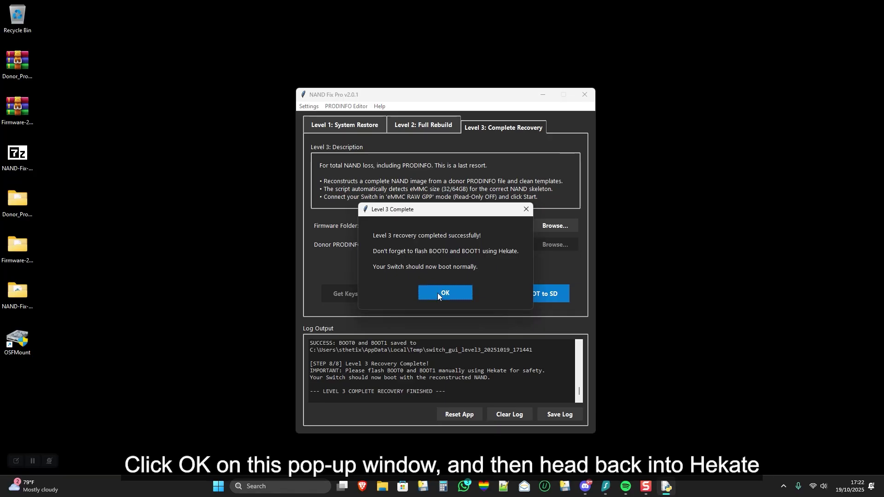
Acknowledge the Level 3 Complete notice about flashing BOOT0 and BOOT1 with Hekate.
{"action": "left_click", "coordinate": [437, 293]}
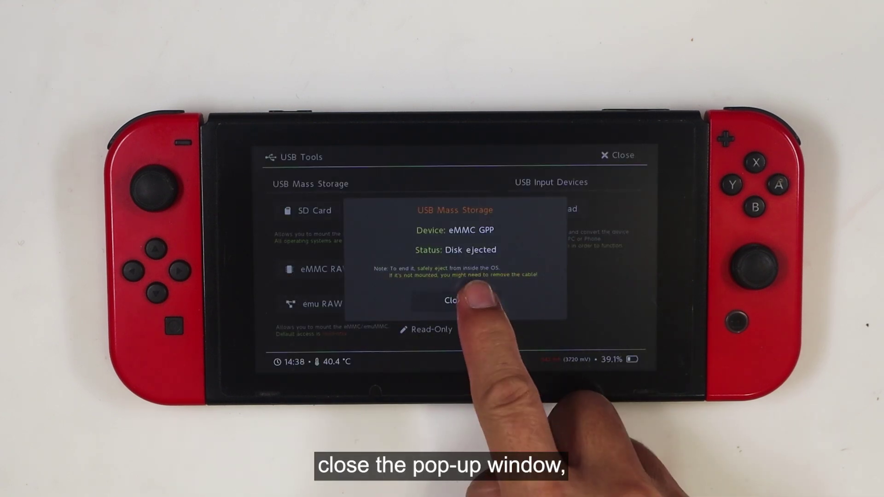
Clear the eMMC GPP ejected pop-up and share the SD Card over USB Mass Storage.
{"action": "left_click", "coordinate": [455, 301]}
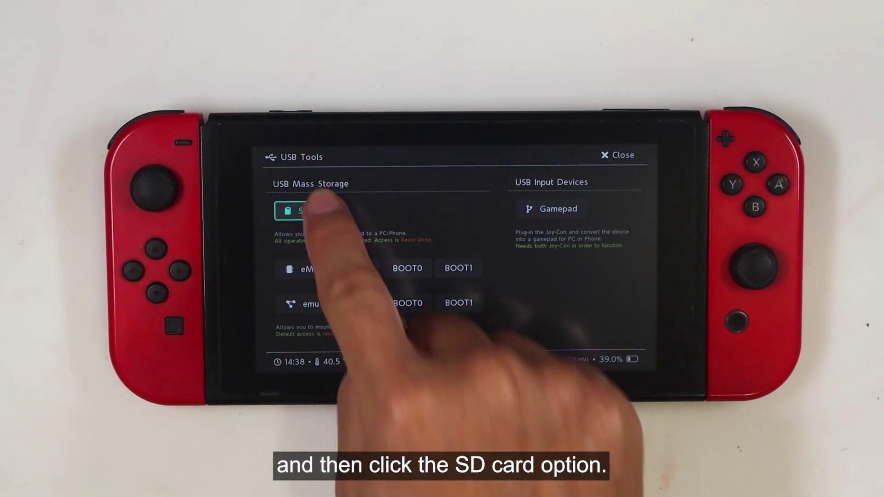
{"action": "left_click", "coordinate": [313, 210]}
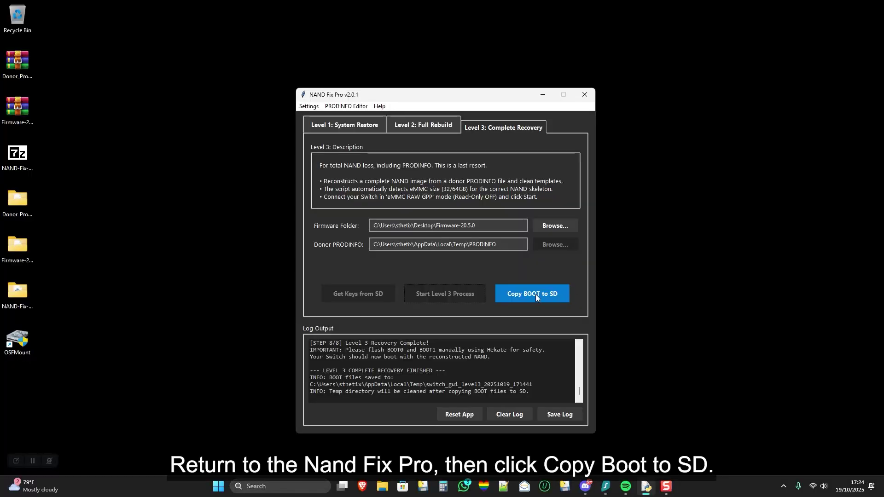
Copy BOOT0 and BOOT1 to the SD card's backup\751e246\restore folder.
{"action": "left_click", "coordinate": [532, 294]}
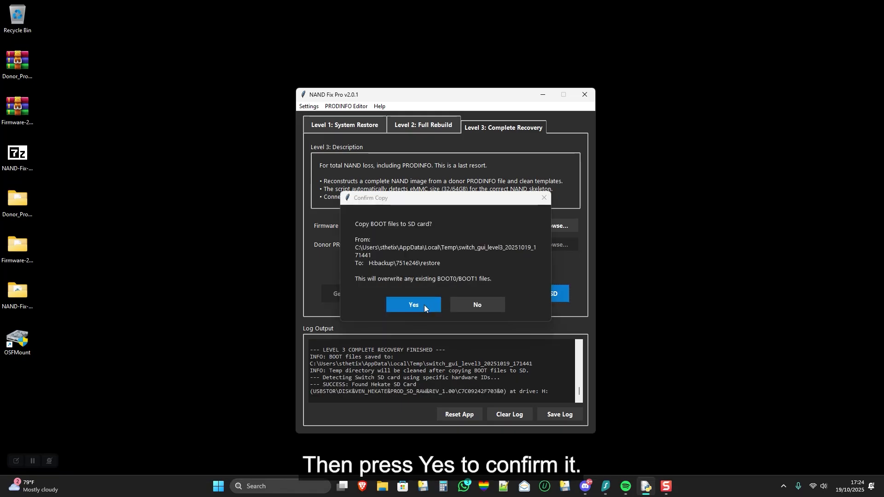
{"action": "left_click", "coordinate": [424, 305]}
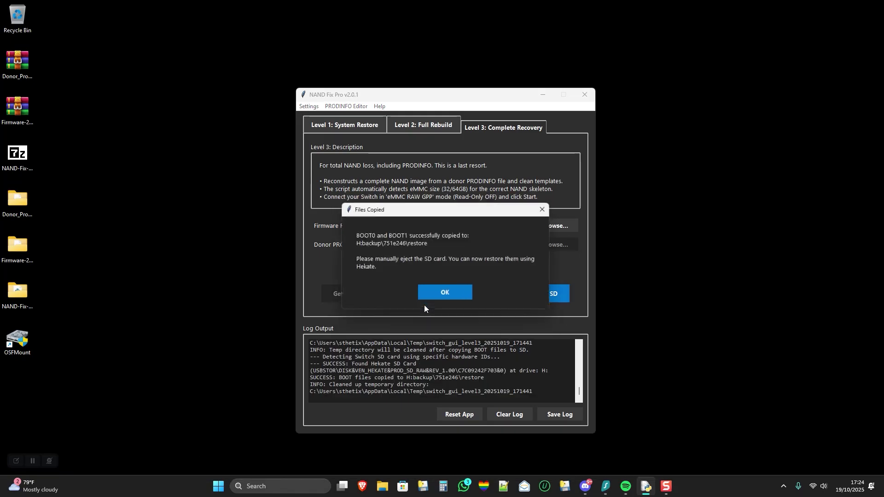
{"action": "left_click", "coordinate": [445, 290]}
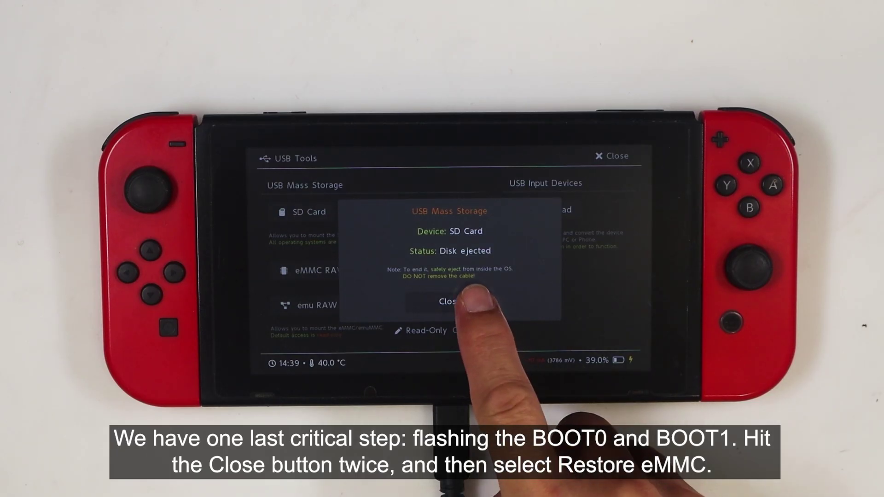
Restore eMMC BOOT0 & BOOT1 from the SD backup, continuing past the size-mismatch warnings.
{"action": "left_click", "coordinate": [450, 301]}
{"action": "left_click", "coordinate": [612, 156]}
{"action": "left_click", "coordinate": [316, 281]}
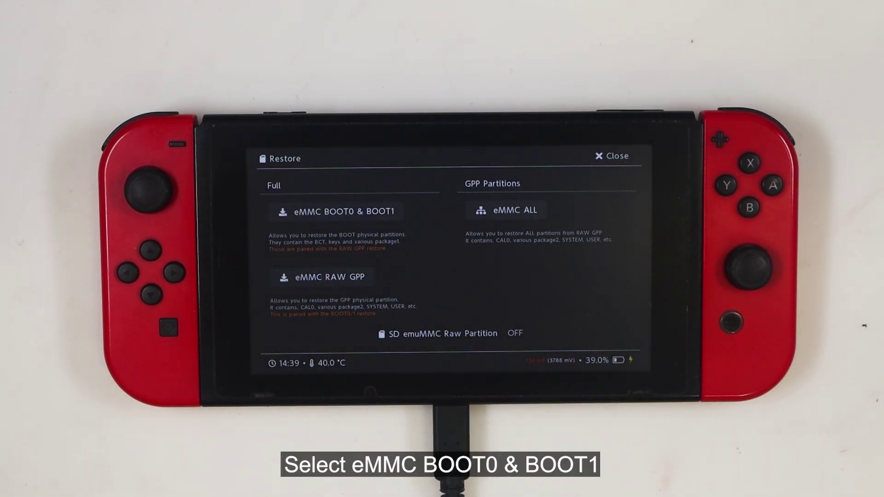
{"action": "left_click", "coordinate": [375, 209]}
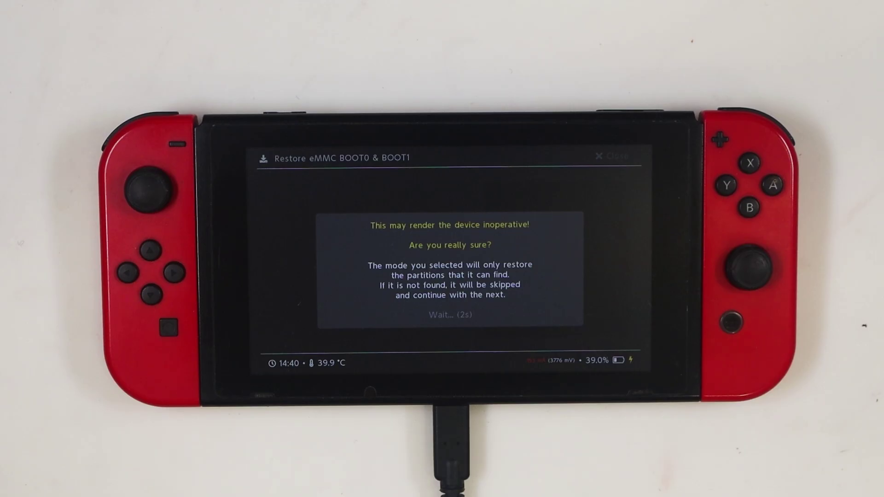
{"action": "left_click", "coordinate": [283, 112]}
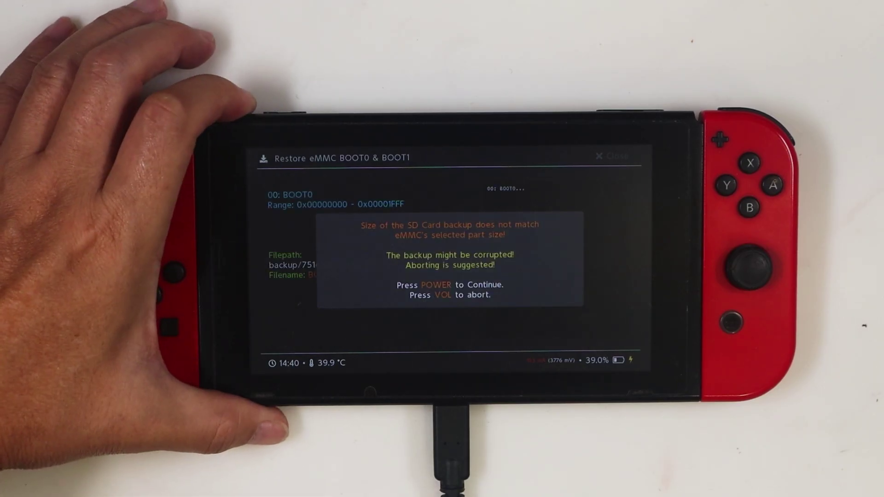
{"action": "left_click", "coordinate": [283, 112]}
{"action": "left_click", "coordinate": [284, 112]}
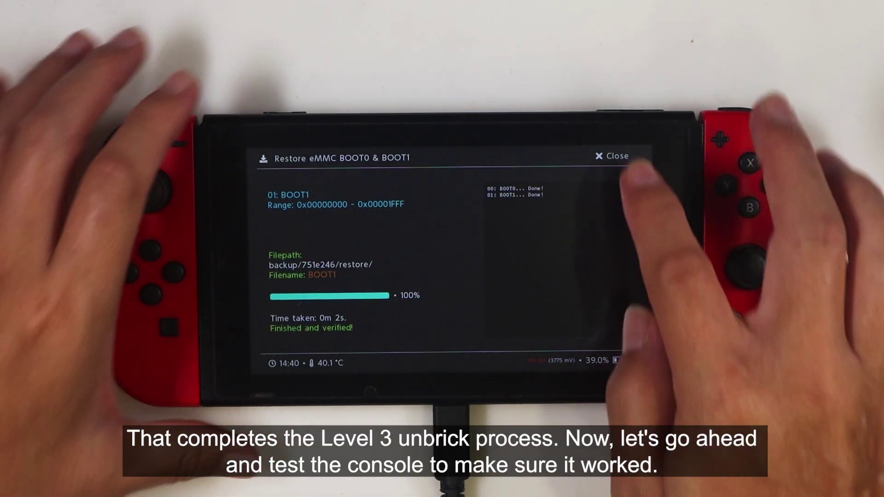
Close the restore results and options to return to Hekate's Home screen.
{"action": "left_click", "coordinate": [612, 157]}
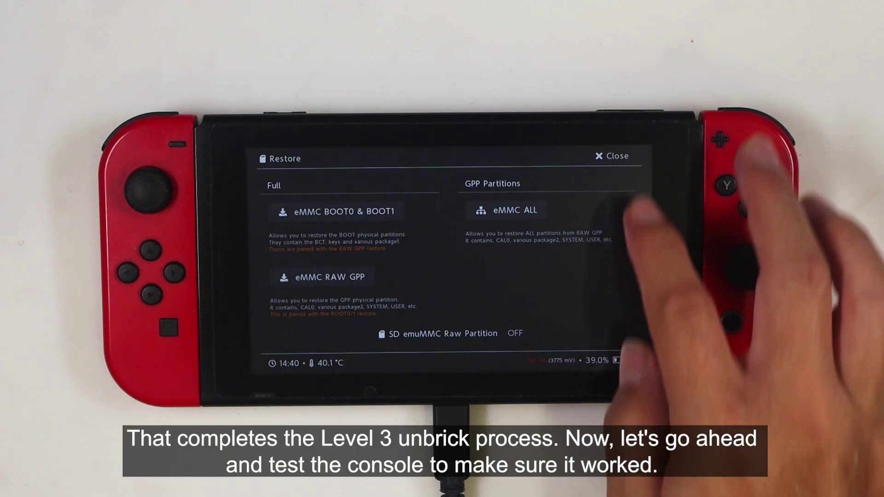
{"action": "left_click", "coordinate": [612, 157]}
{"action": "left_click", "coordinate": [371, 158]}
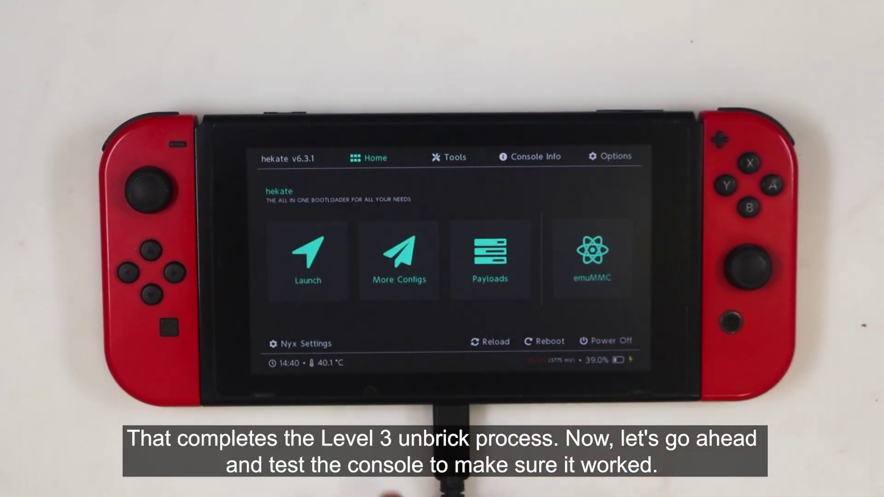